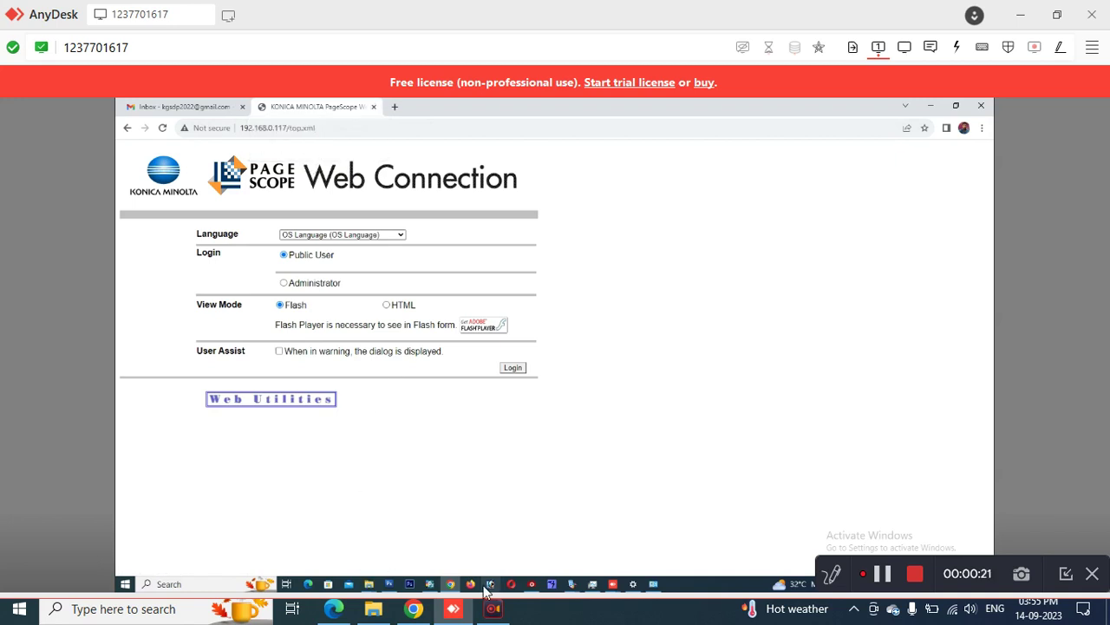
- Close the KONICA MINOLTA C1070/C1060PS Properties dialog to leave its Manage your device page
left_click(634, 584)
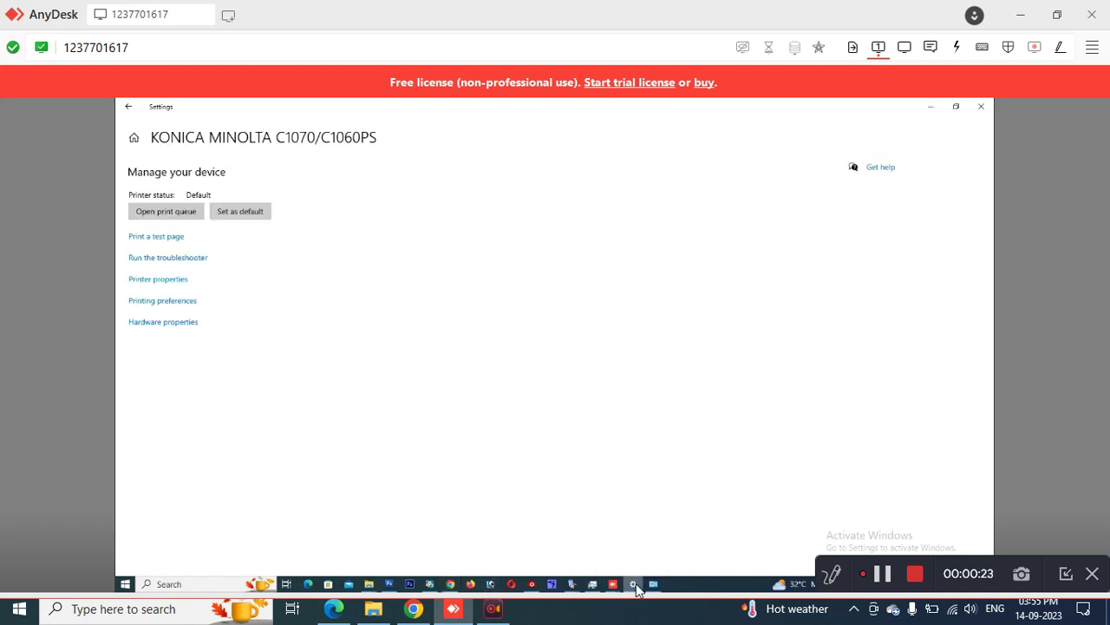
left_click(652, 583)
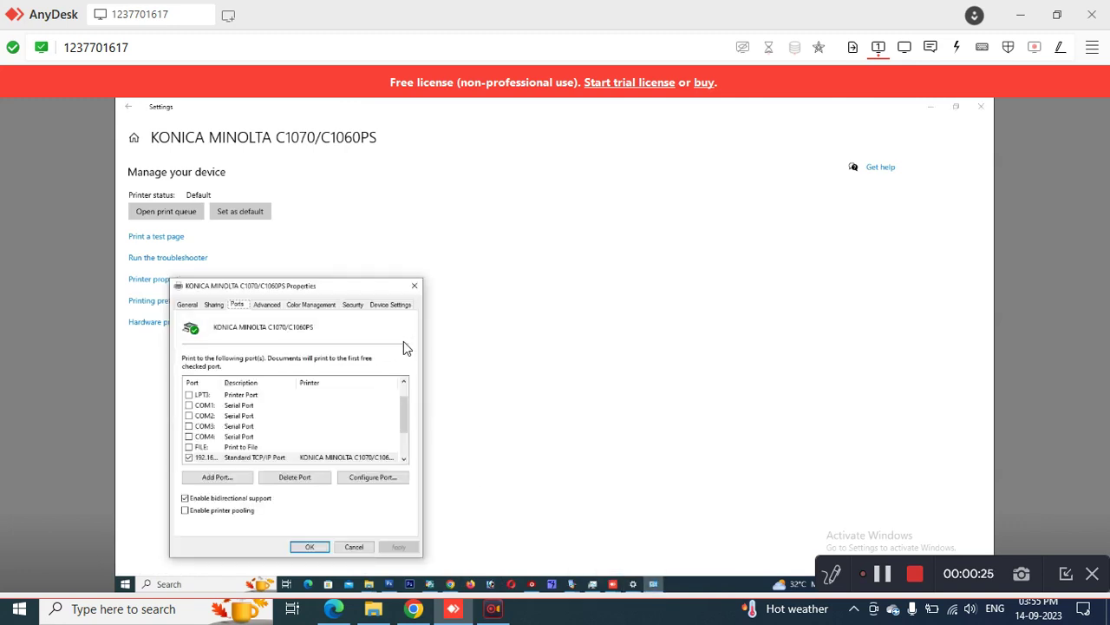
left_click(415, 288)
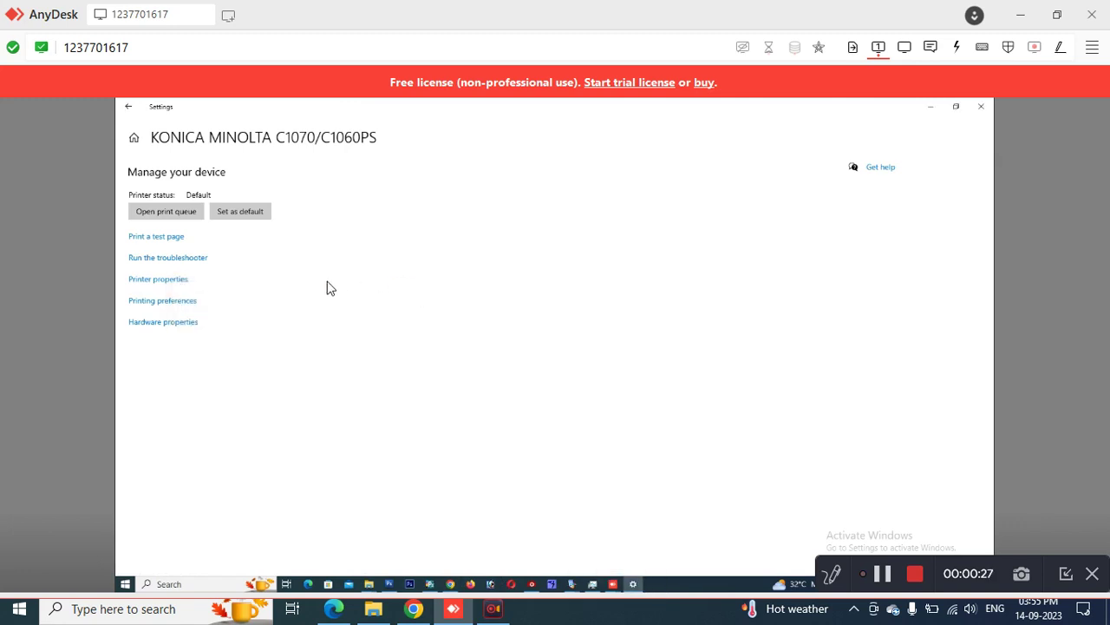
left_click(156, 585)
type("print")
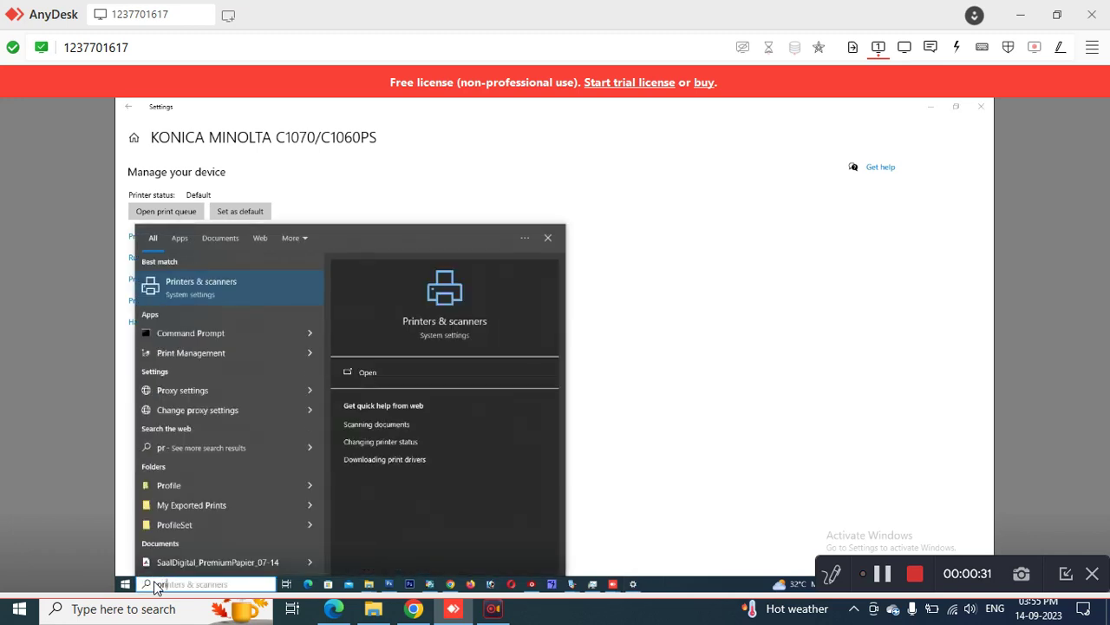
left_click(171, 289)
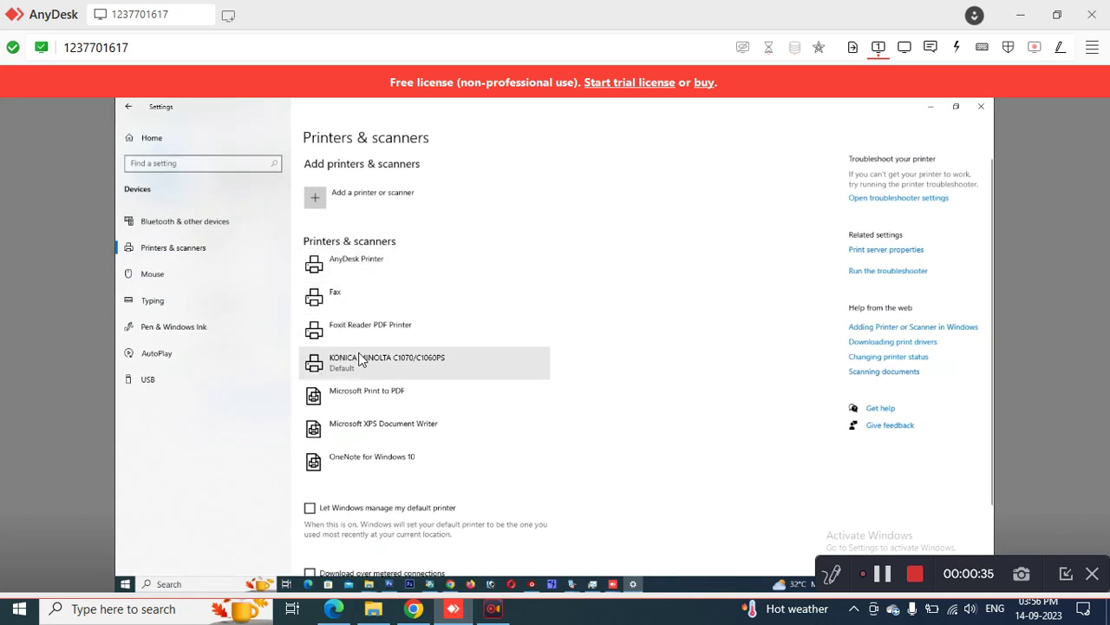
left_click(361, 360)
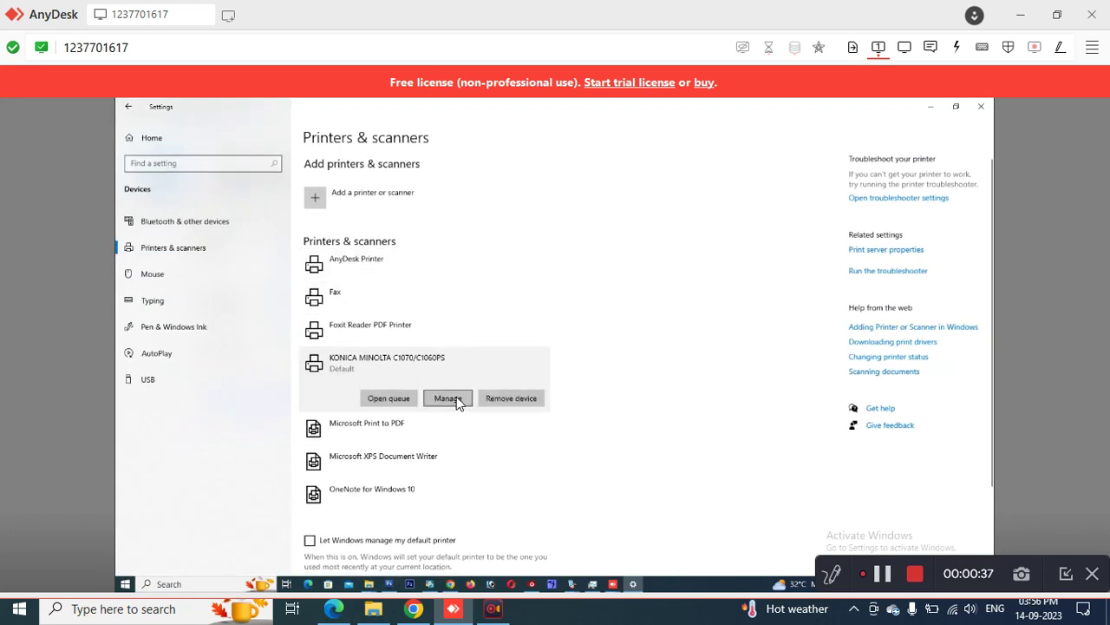
left_click(458, 399)
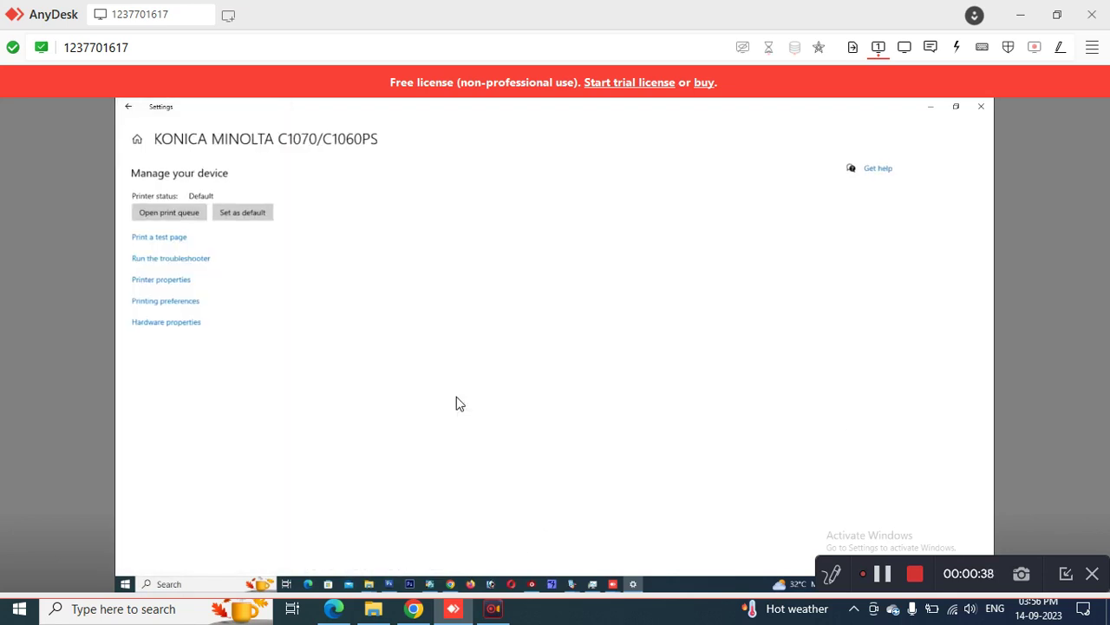
left_click(170, 288)
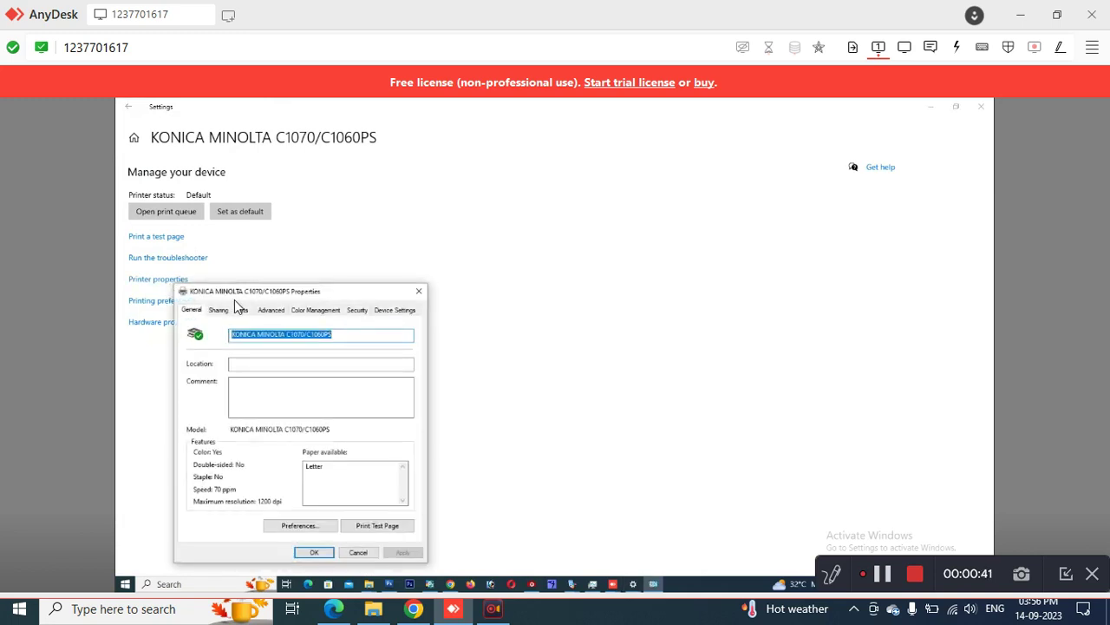
- Look up the port IP address 192.168.0.117 under Ports > Configure Port, then return to Chrome
left_click(241, 312)
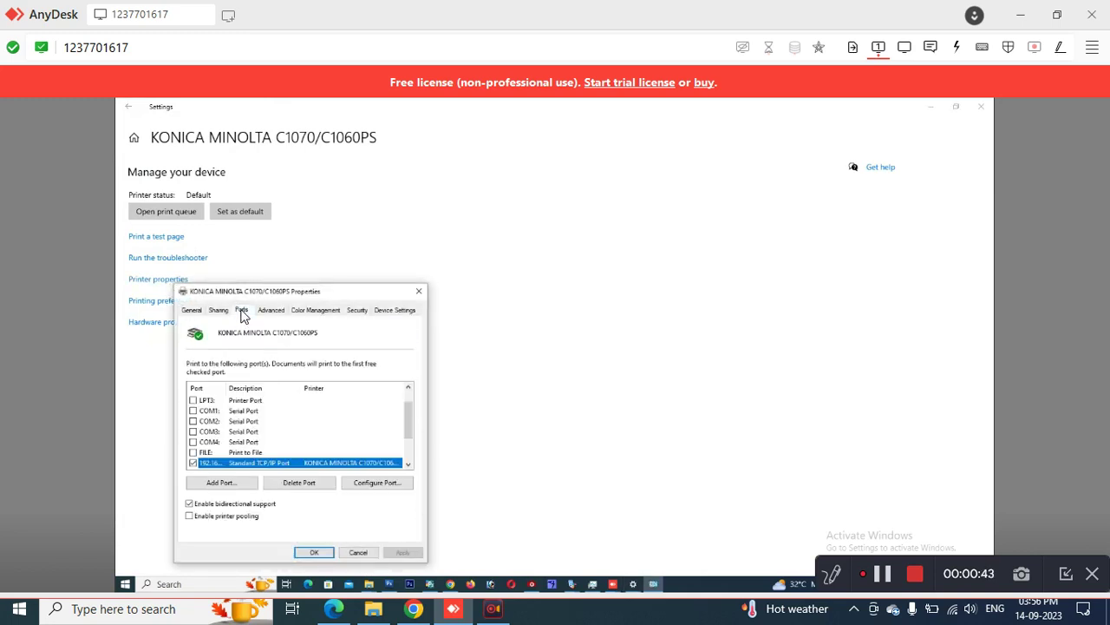
left_click(385, 488)
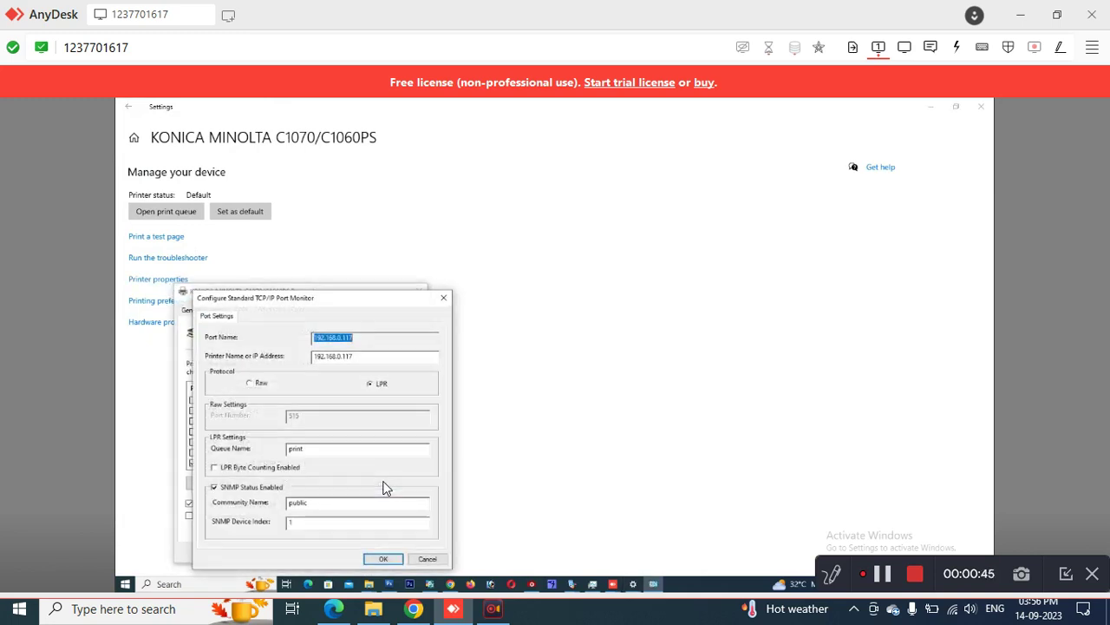
left_click(364, 357)
left_click_drag(365, 357, 313, 363)
key("ctrl+c")
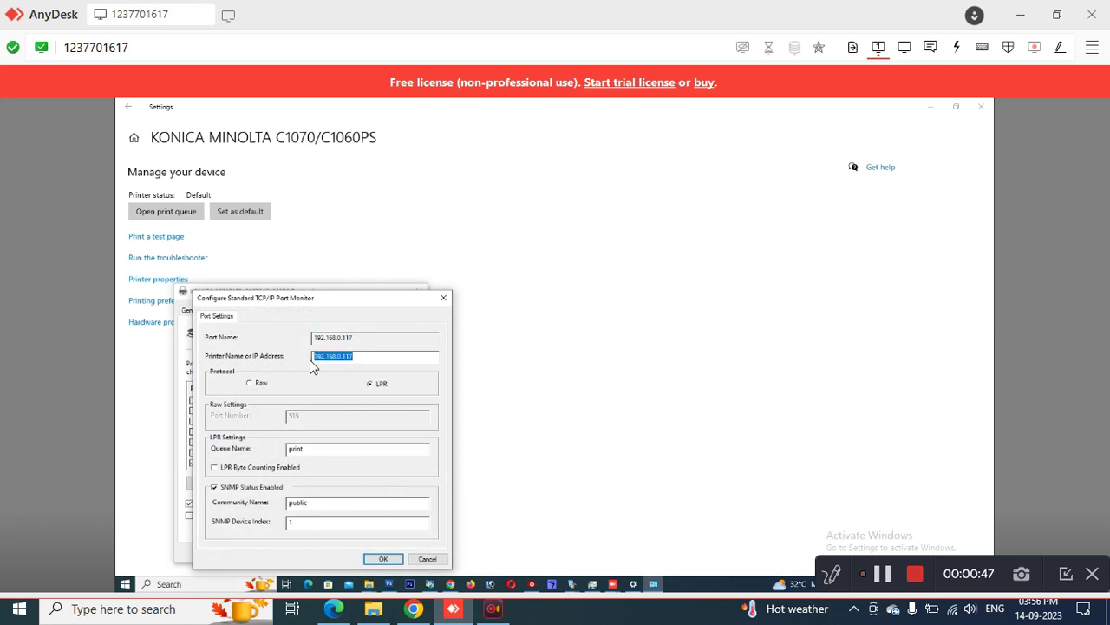
left_click(452, 585)
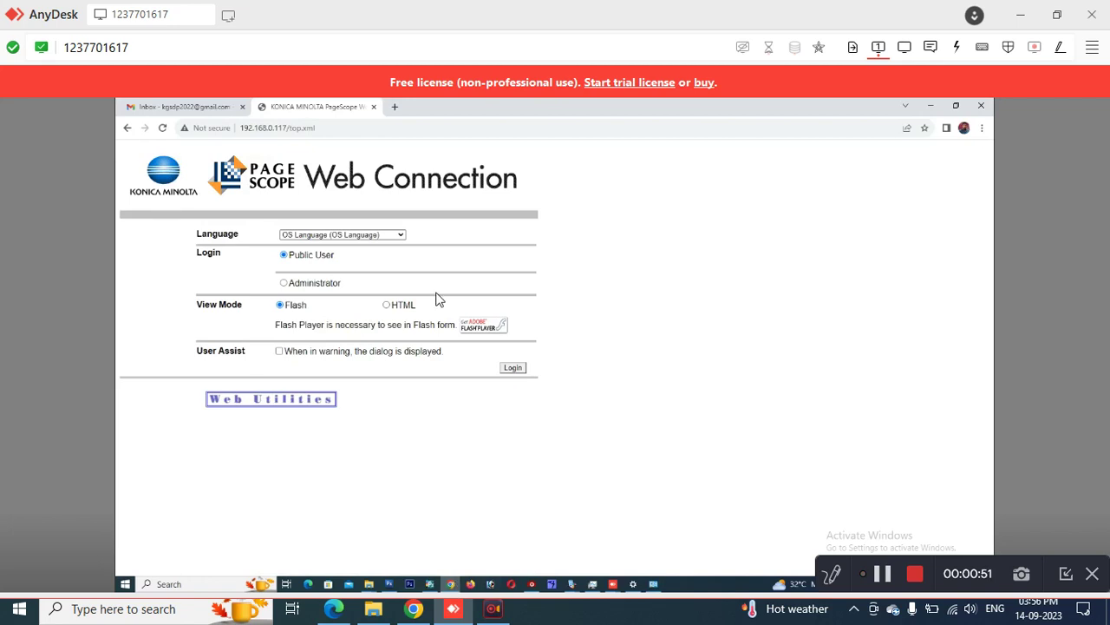
left_click(450, 586)
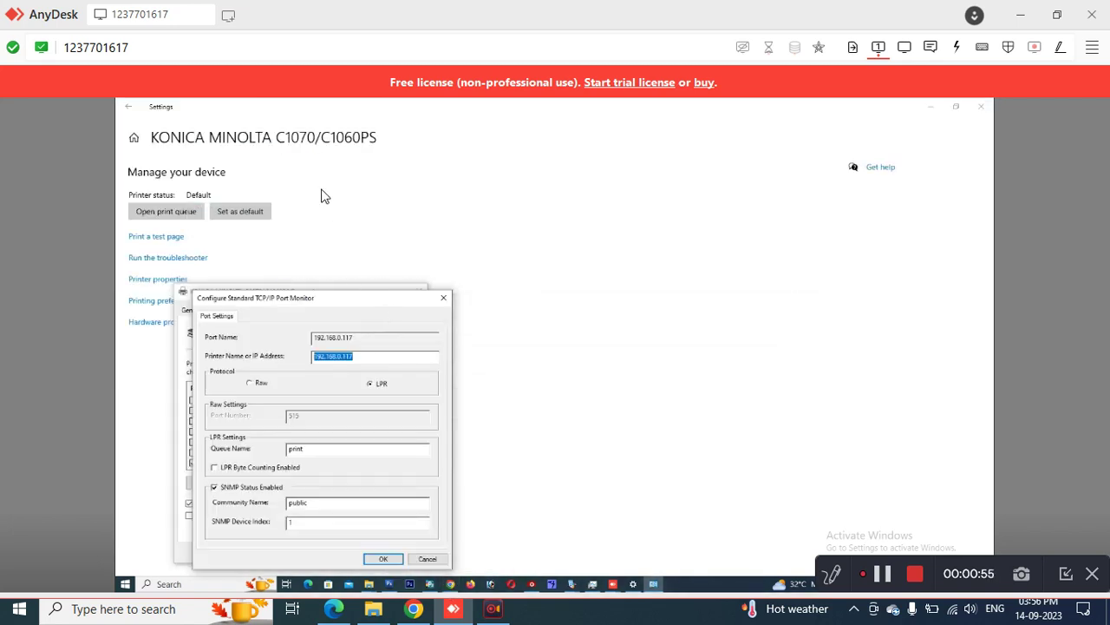
left_click(451, 585)
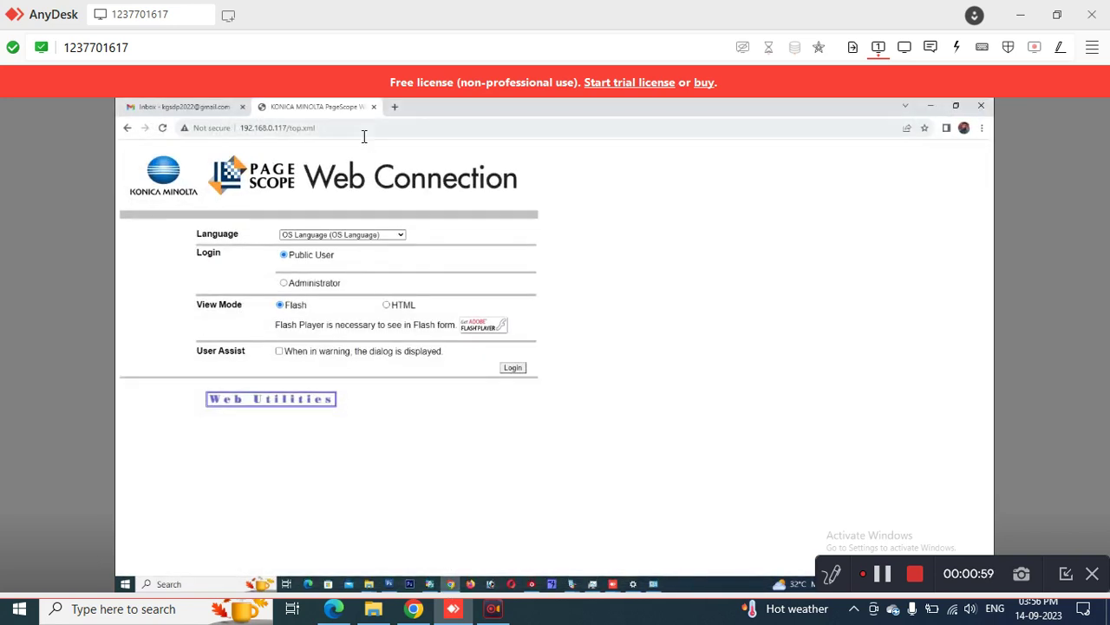
left_click(370, 127)
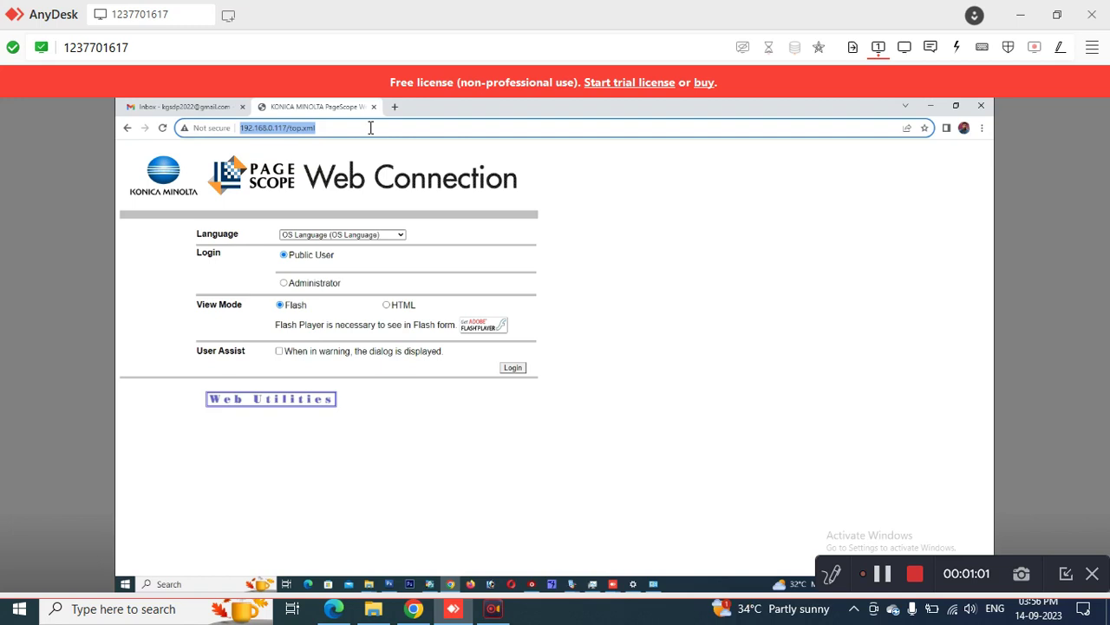
key("ctrl+v")
key("Return")
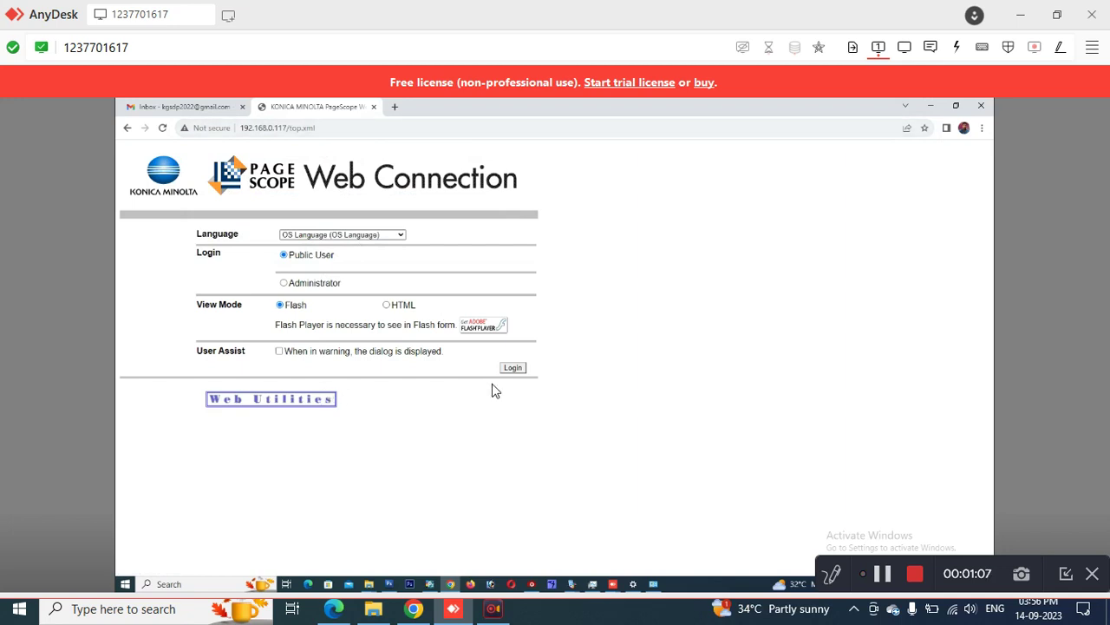
left_click(512, 371)
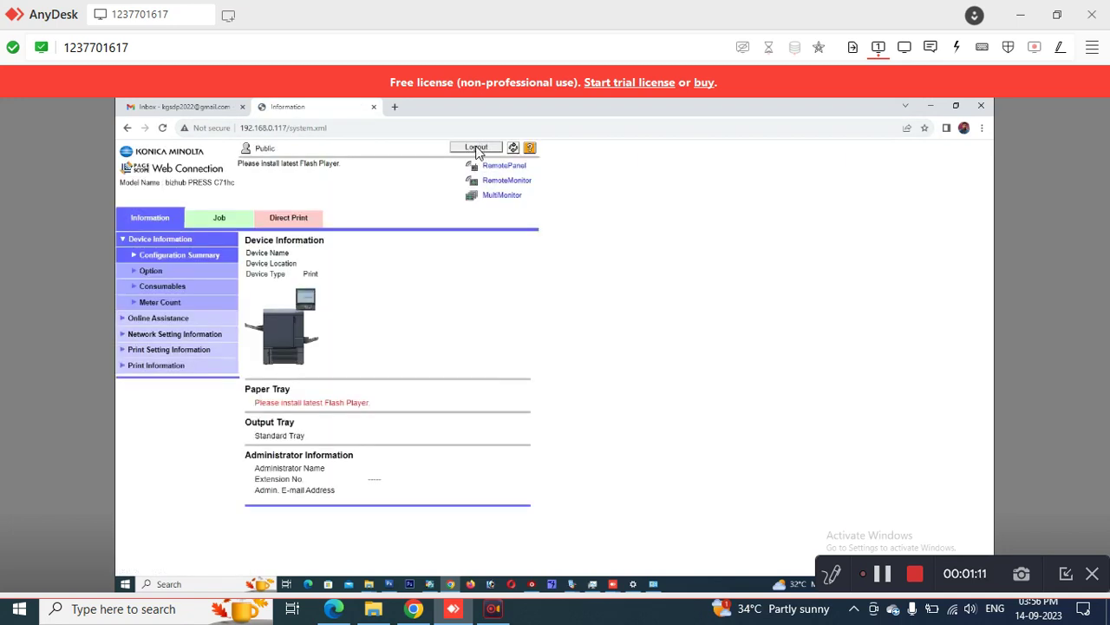
left_click(477, 149)
left_click(483, 285)
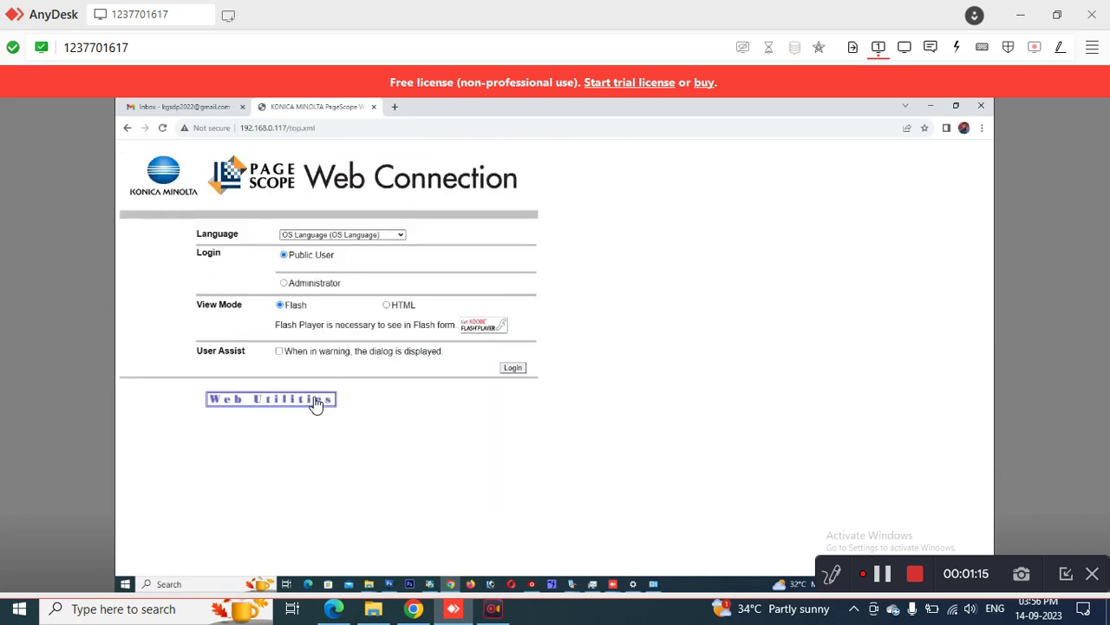
left_click(316, 402)
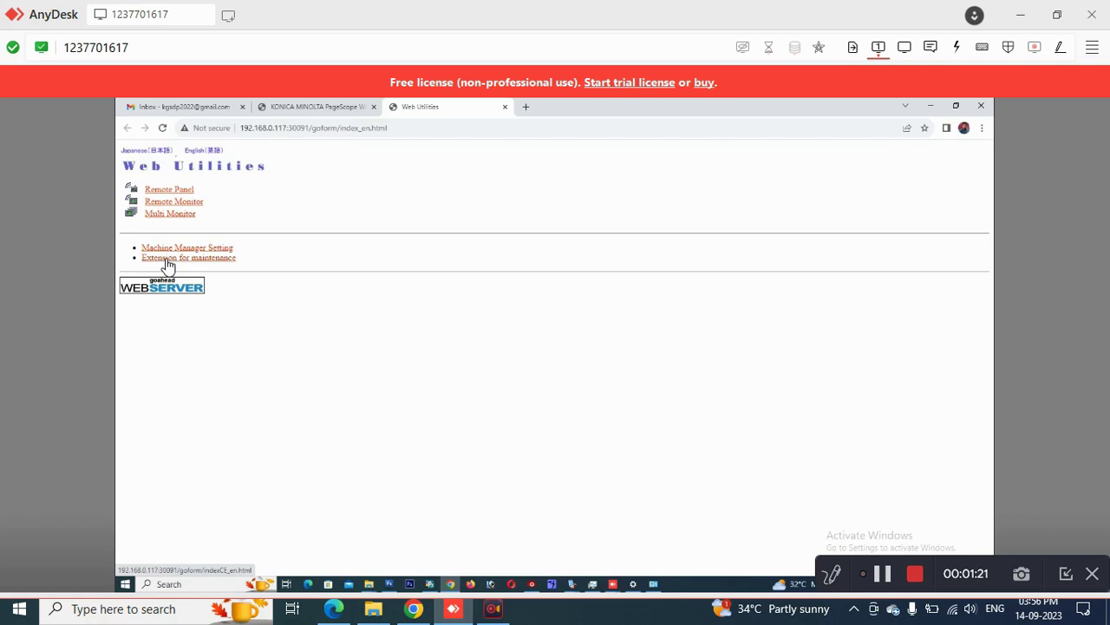
- Open Extension for maintenance, then the press's Remote Panel
left_click(168, 260)
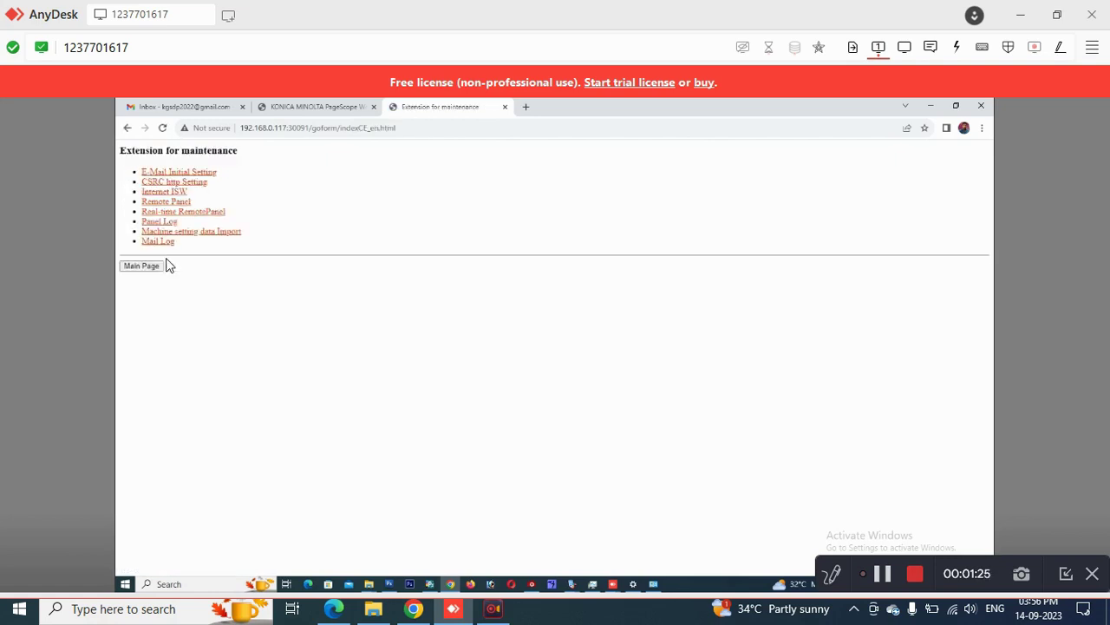
left_click(173, 205)
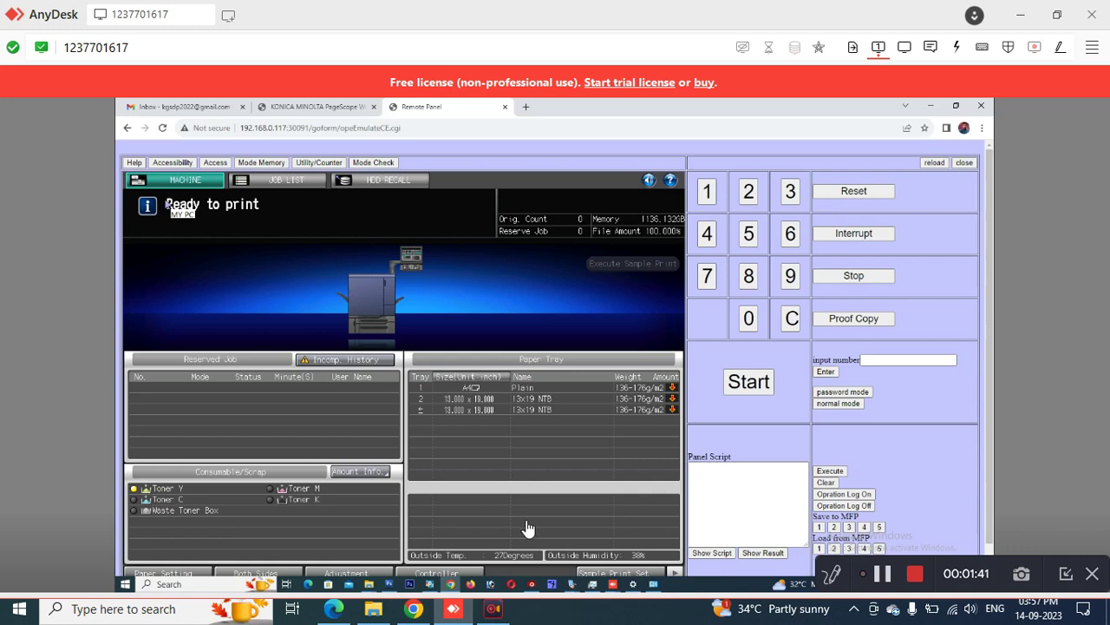
- Confirm the Sample Print Setting with OK and enter service mode to reach the Service Mode Menu
mouse_move(491, 614)
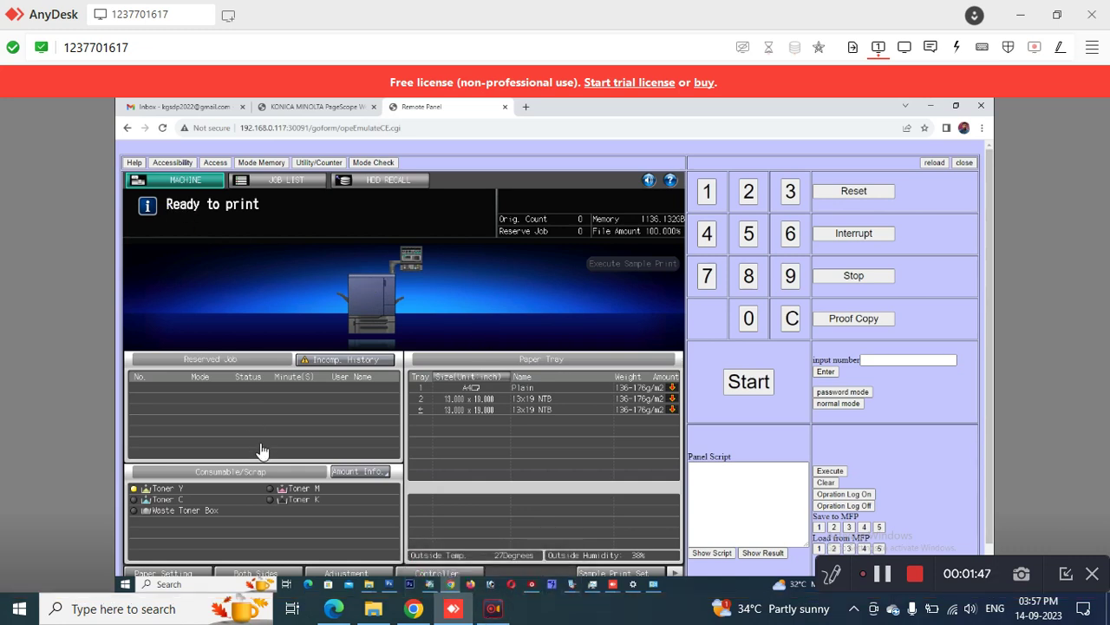
left_click(176, 580)
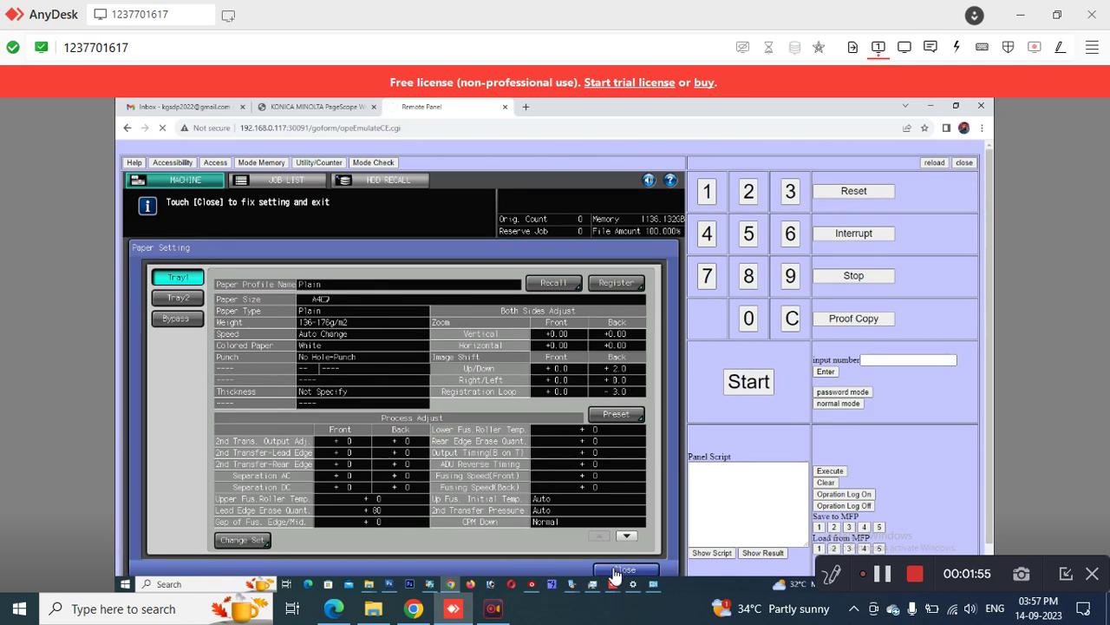
left_click(493, 609)
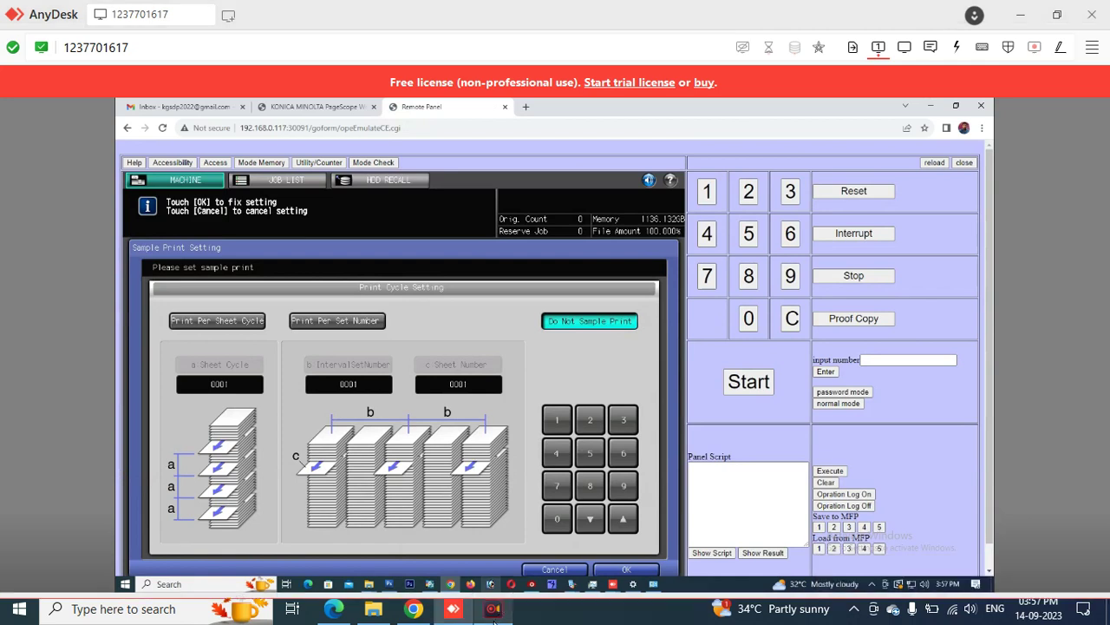
left_click(493, 609)
left_click(493, 609)
left_click(493, 609)
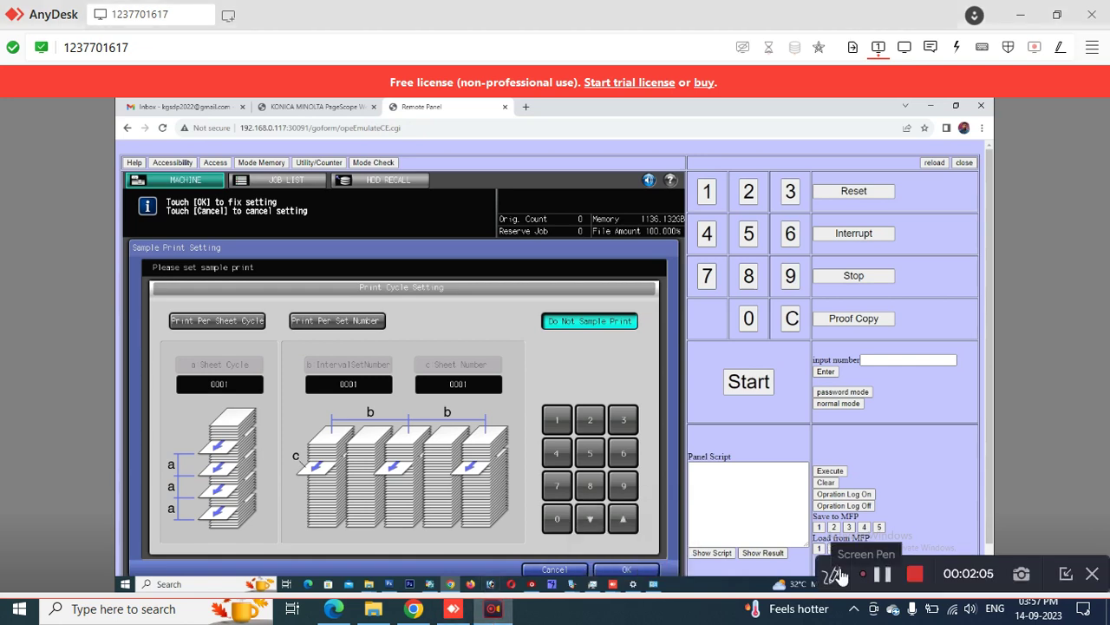
left_click(203, 181)
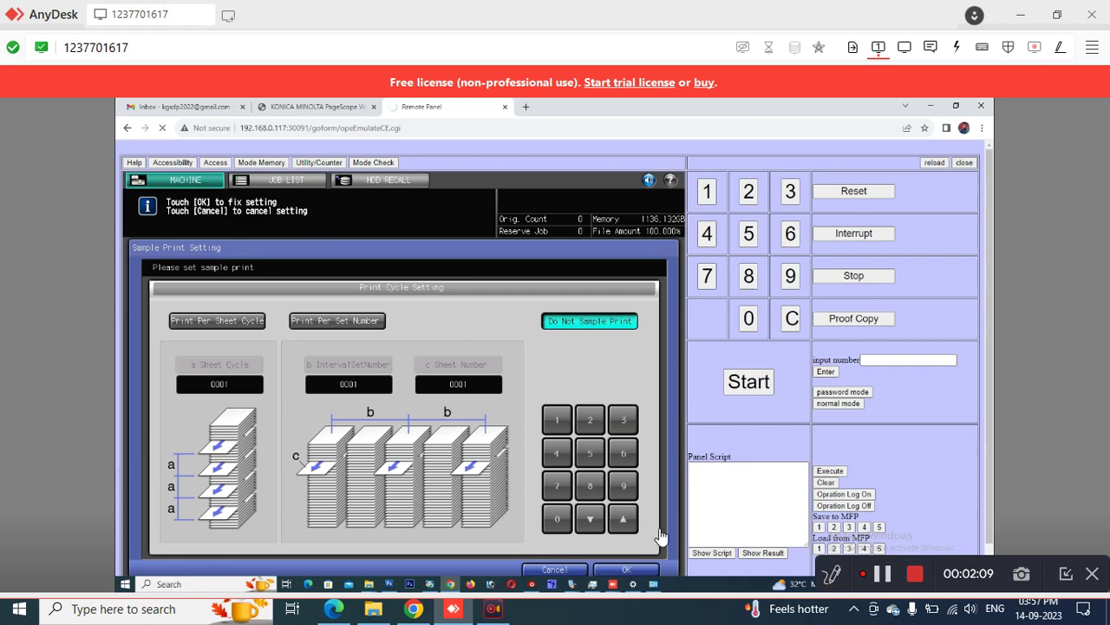
left_click(626, 571)
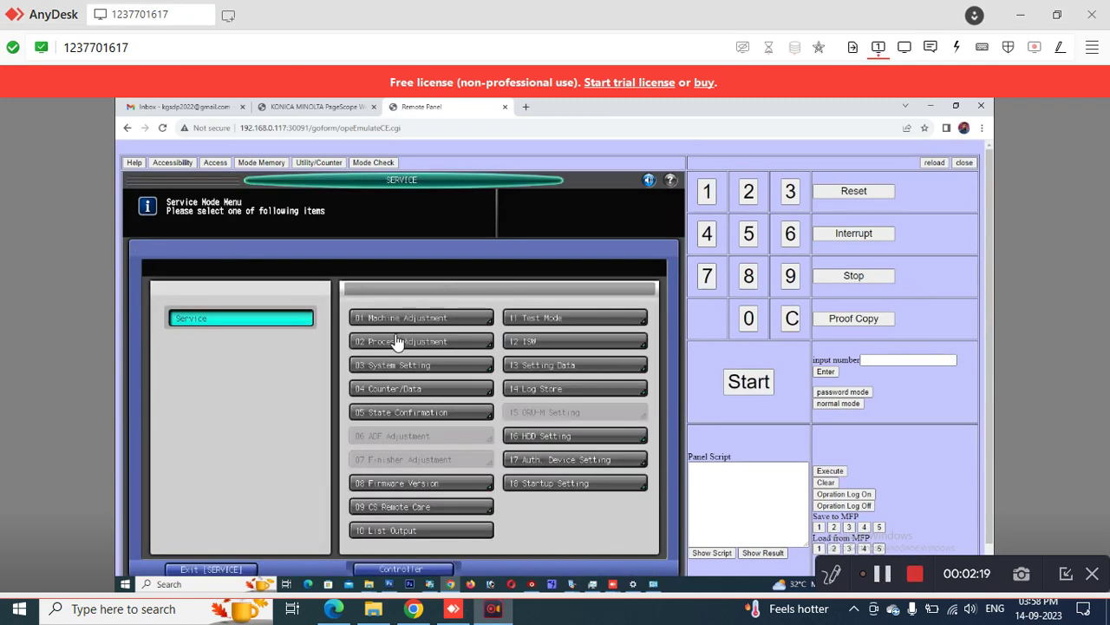
- Navigate to 02 Process Adjustment > 02 Drum Peculiarity Adj. > 02 Gamma Automatic Adjustment
left_click(395, 324)
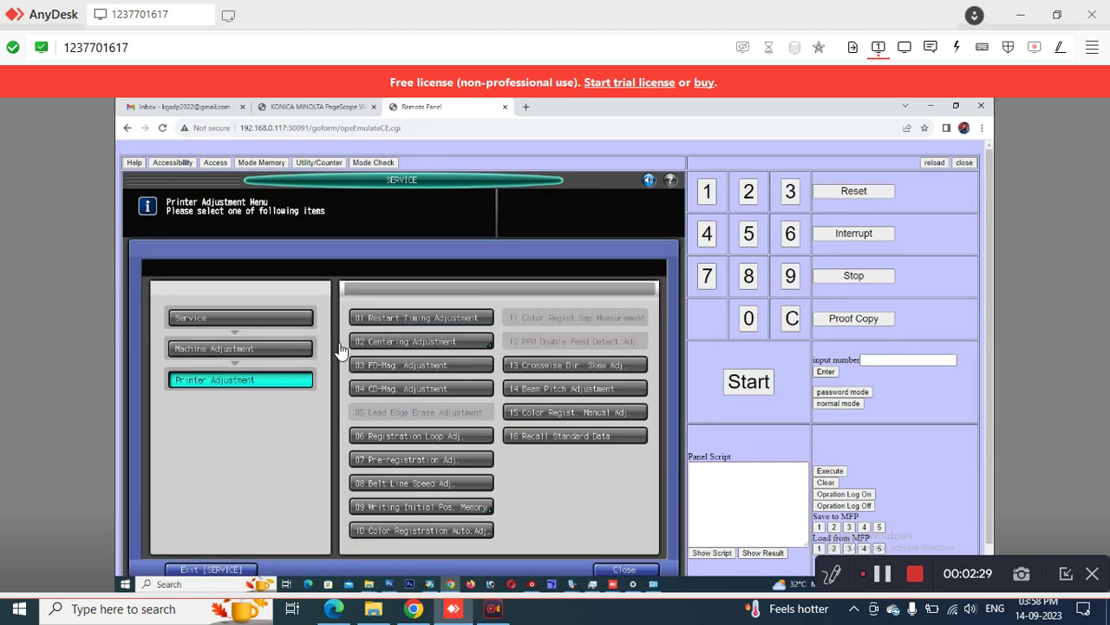
left_click(298, 356)
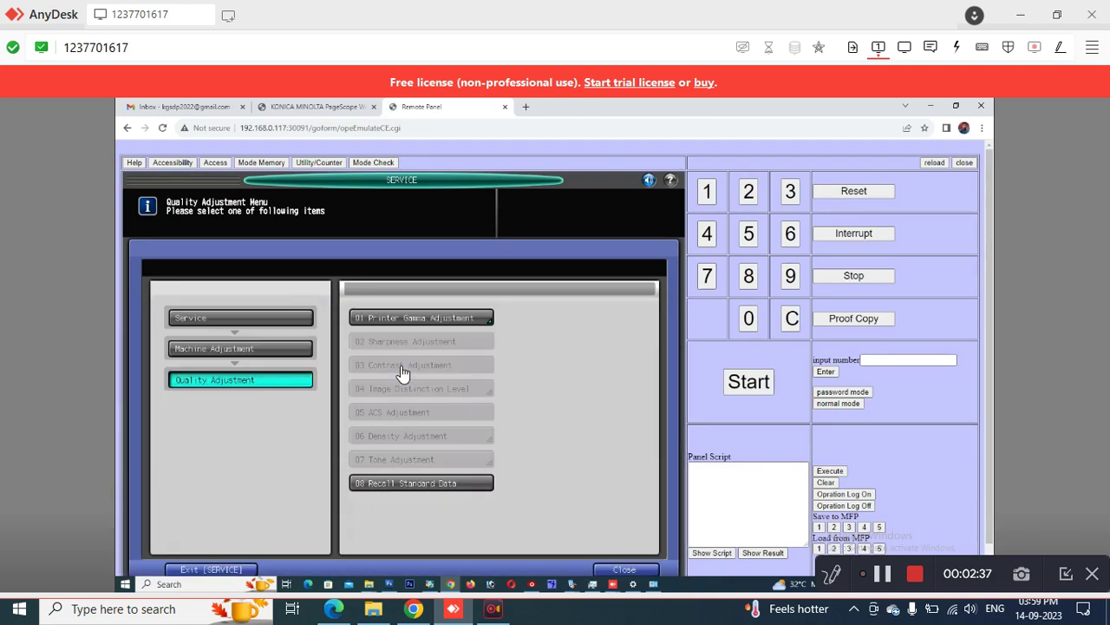
left_click(258, 320)
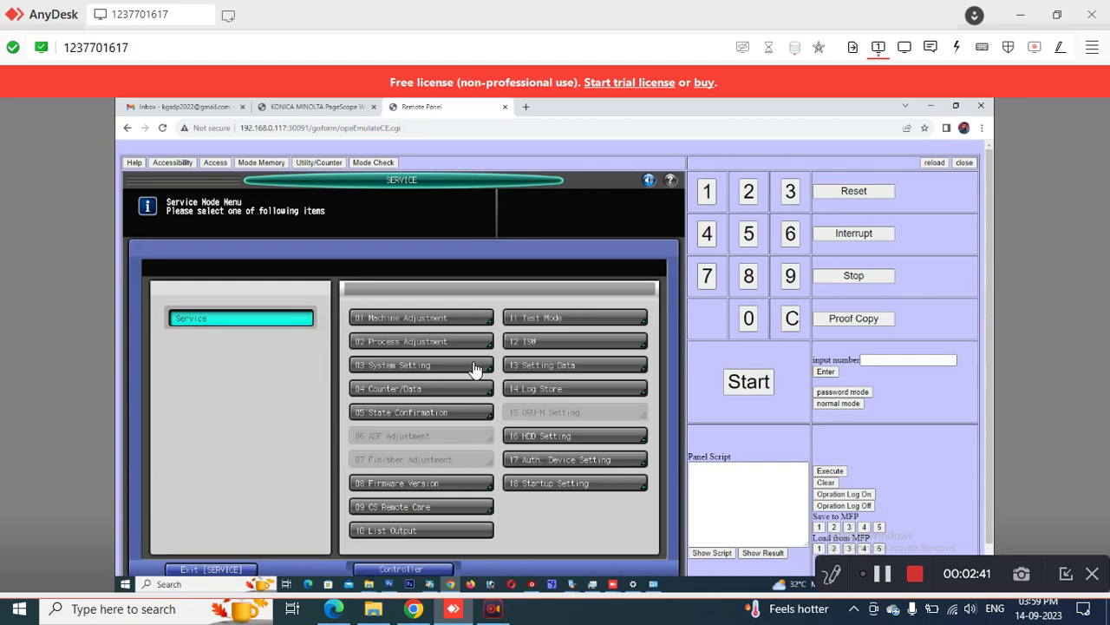
left_click(420, 341)
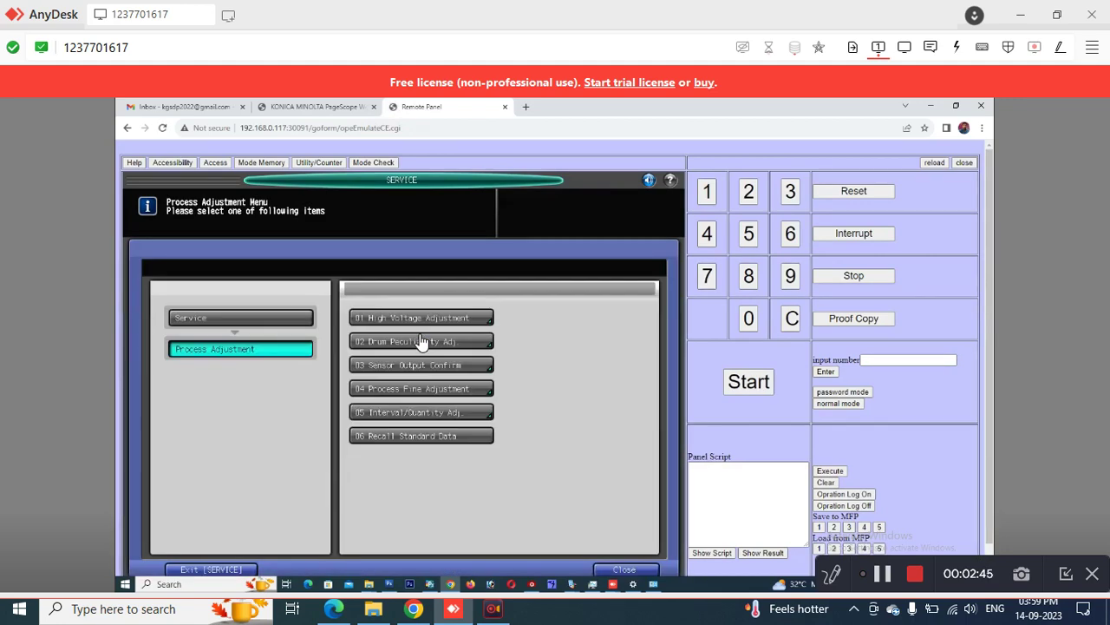
left_click(422, 346)
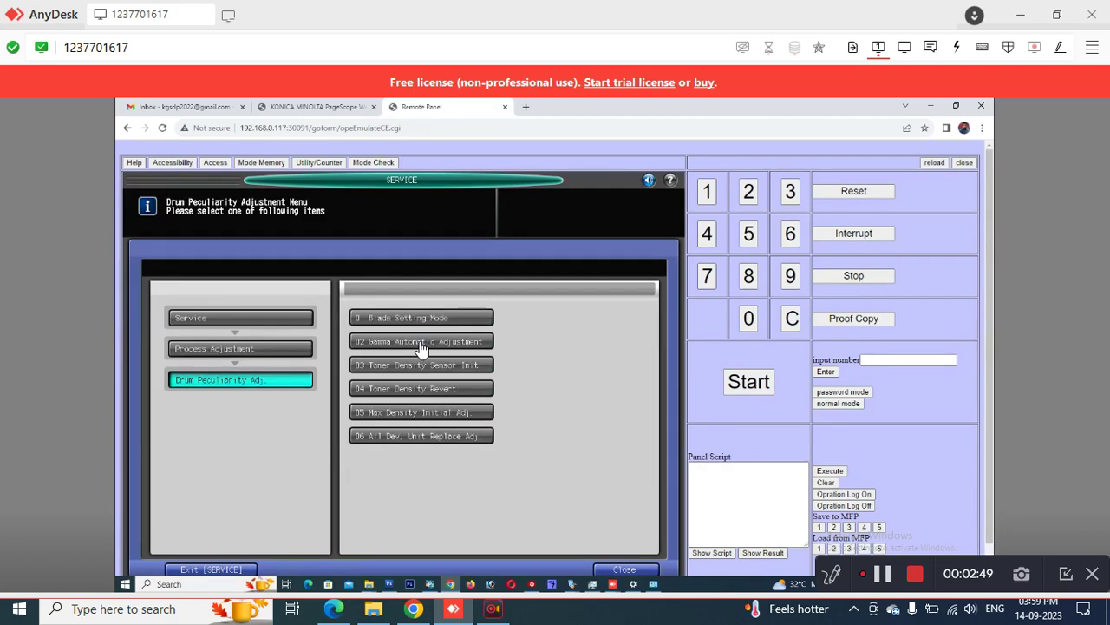
left_click(421, 341)
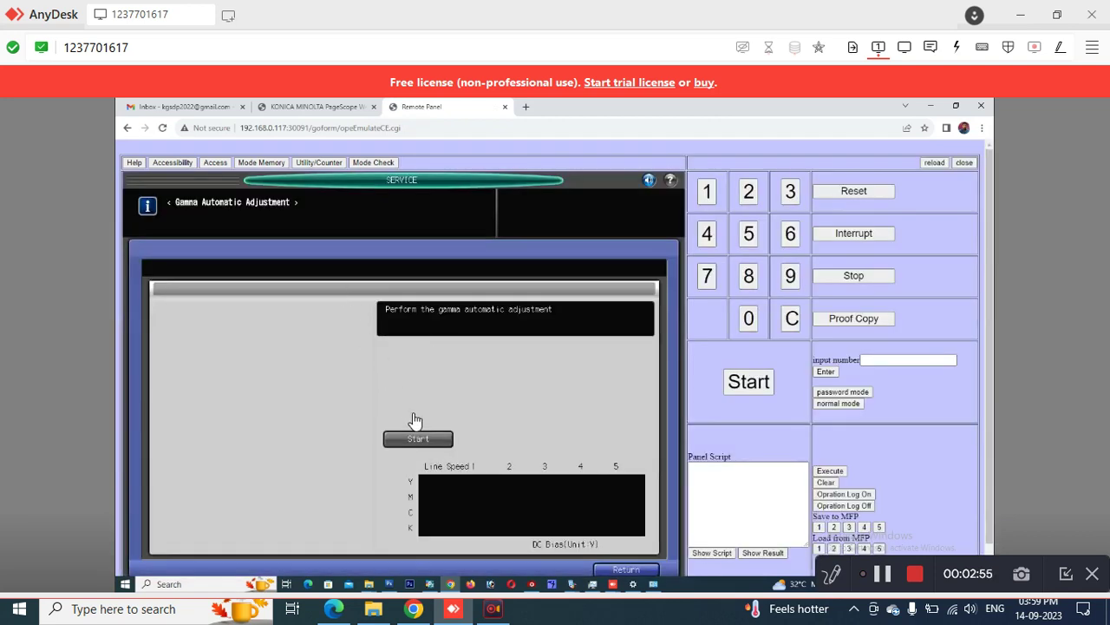
- Start the gamma automatic adjustment, wait for Completed with DC bias values, then exit the screen
left_click(422, 440)
left_click(404, 438)
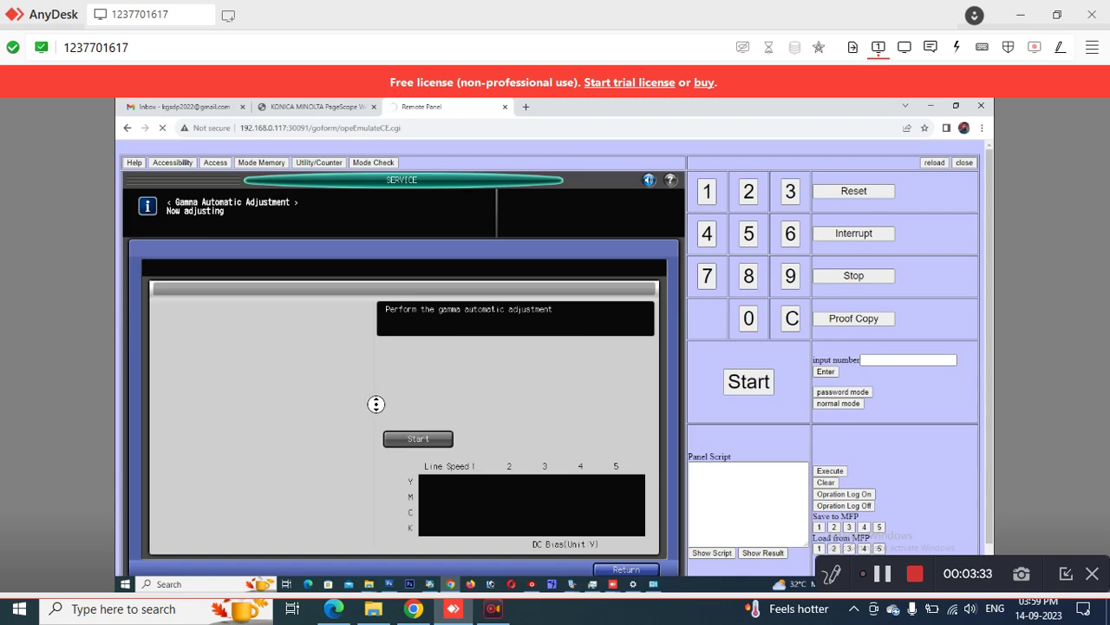
scroll(375, 408, "down", 1)
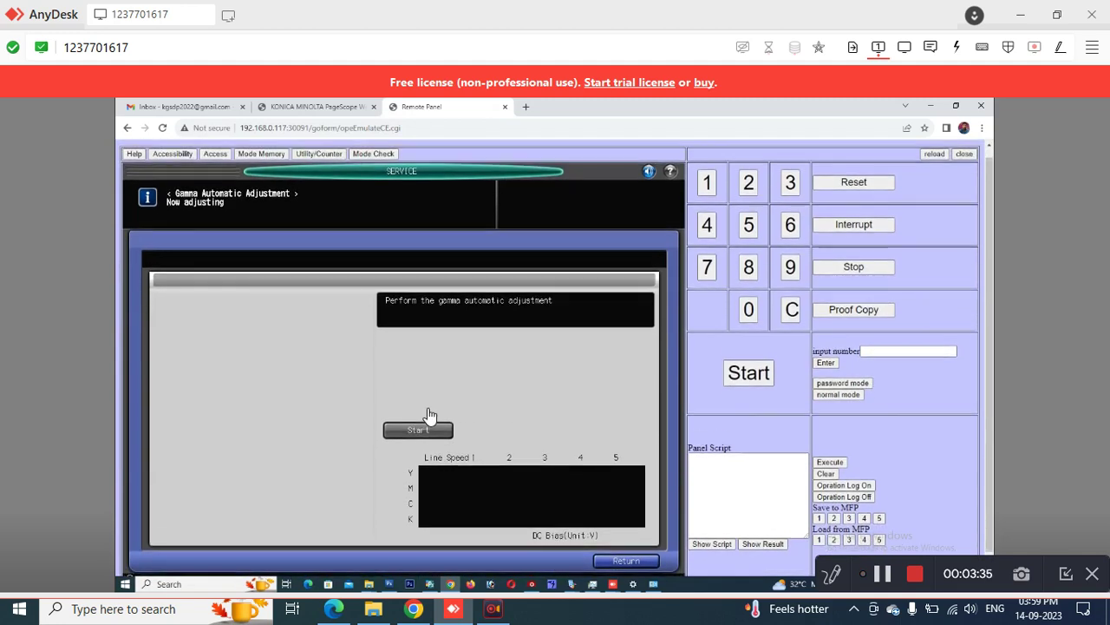
scroll(232, 198, "down", 1)
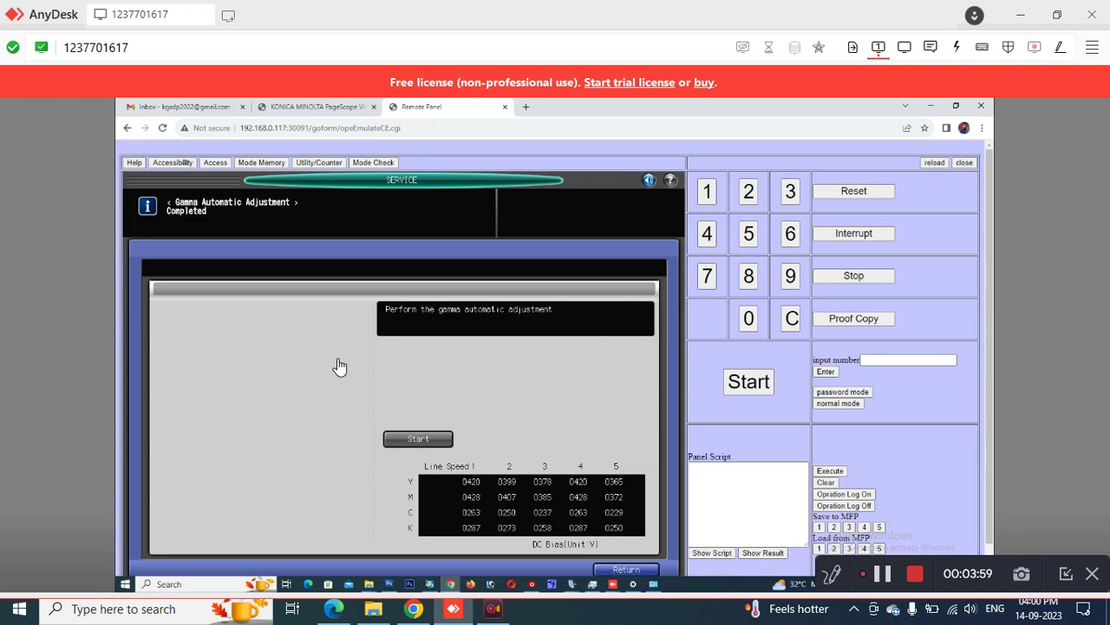
left_click(628, 572)
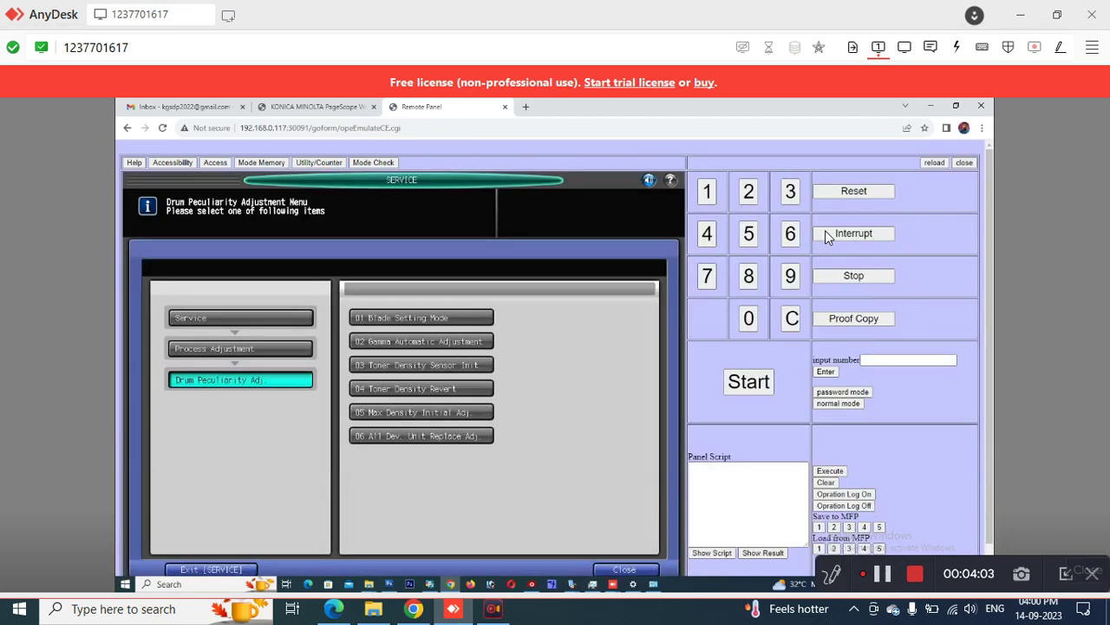
- Navigate 01 Machine Adjustment > 03 Quality Adjustment > 01 Printer Gamma Adjustment > 04 Printer Gamma Curve Adj
left_click(211, 319)
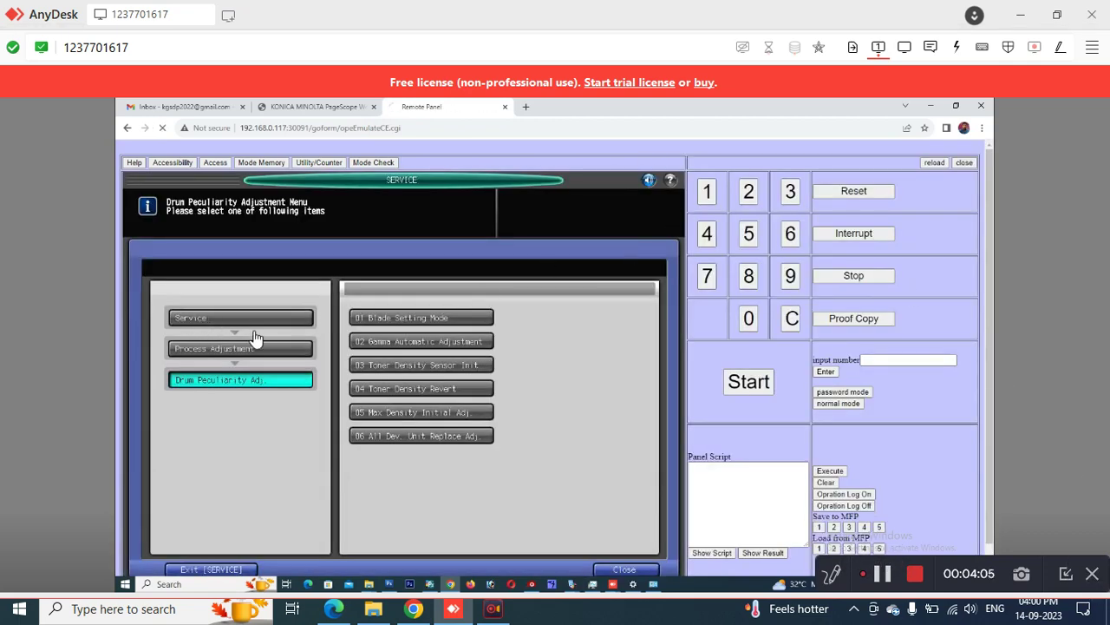
left_click(389, 321)
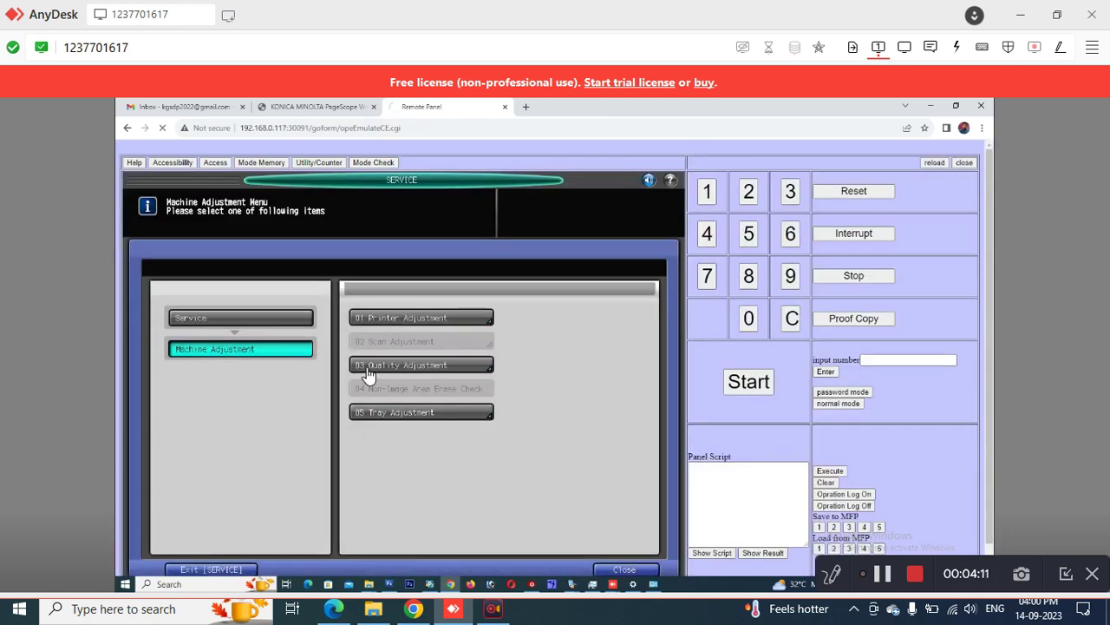
left_click(367, 373)
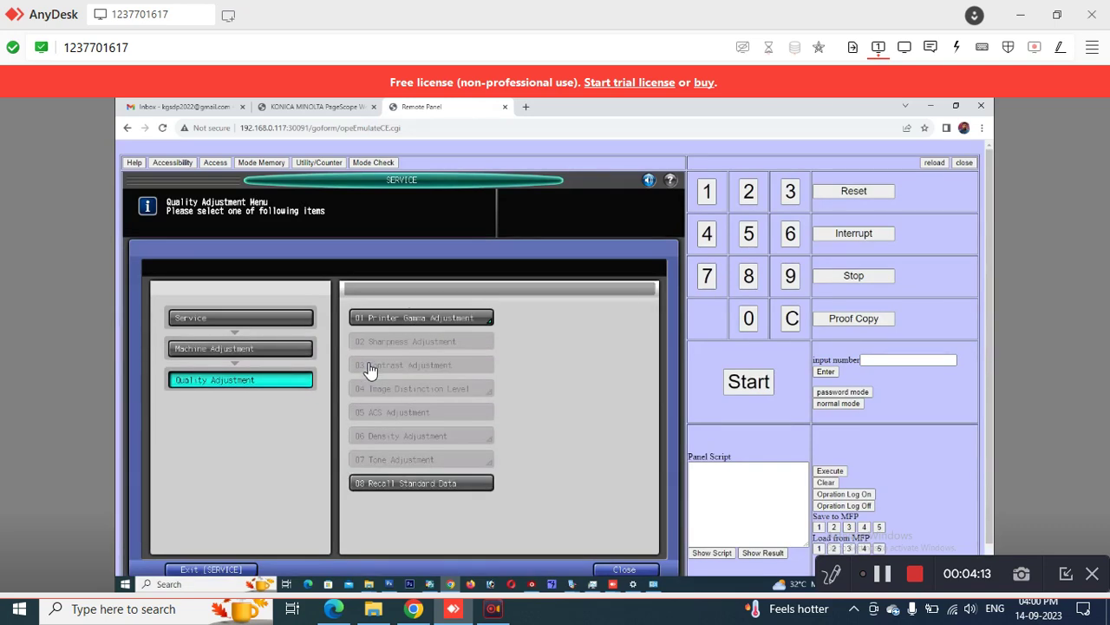
left_click(397, 321)
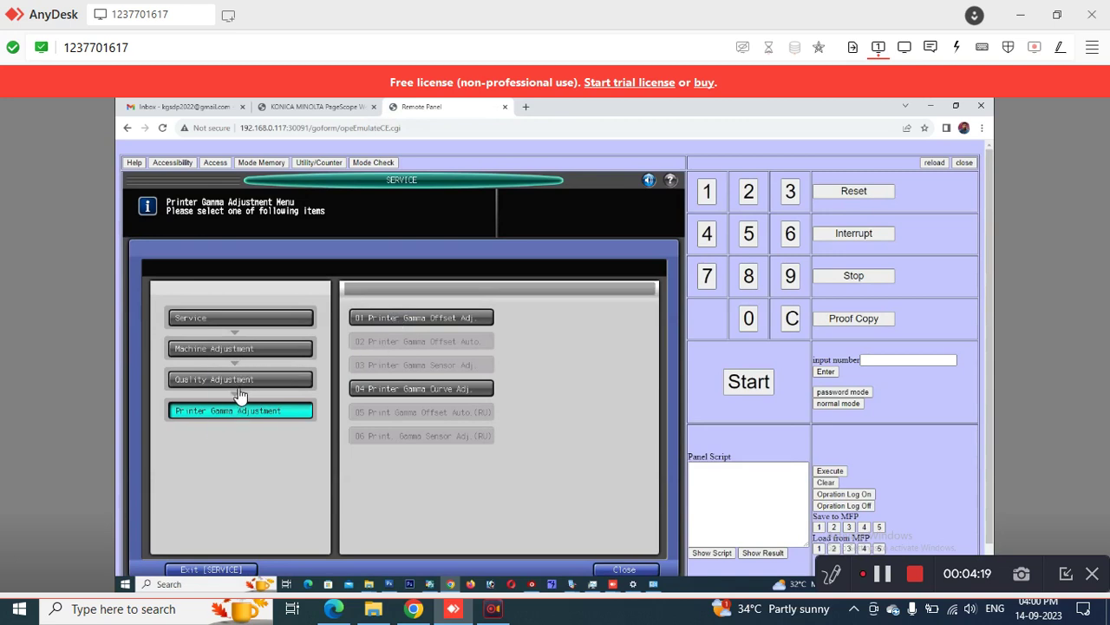
left_click(430, 391)
- Open 01 Printer Gamma Offset Adj. to view offsets Y -6, M +0, C +0, K +2
left_click(628, 570)
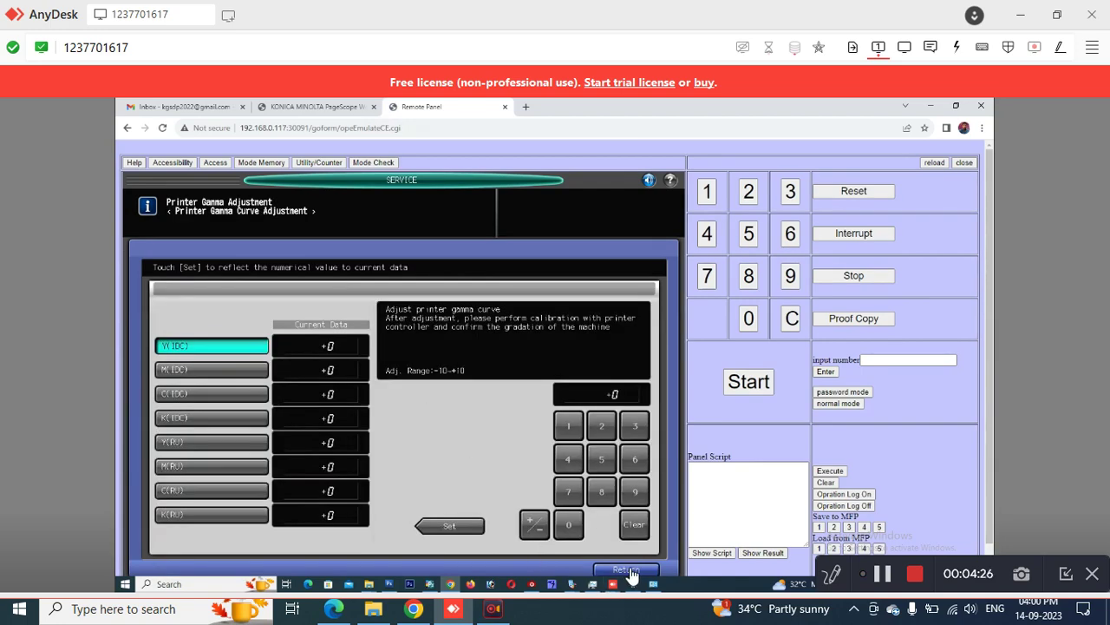
left_click(442, 321)
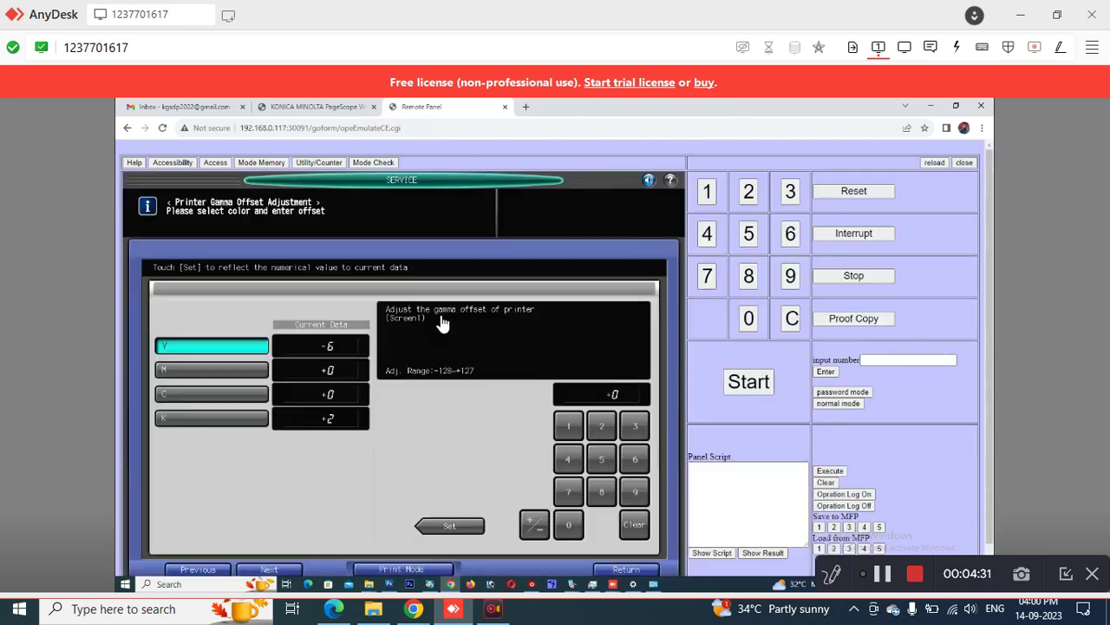
left_click(217, 379)
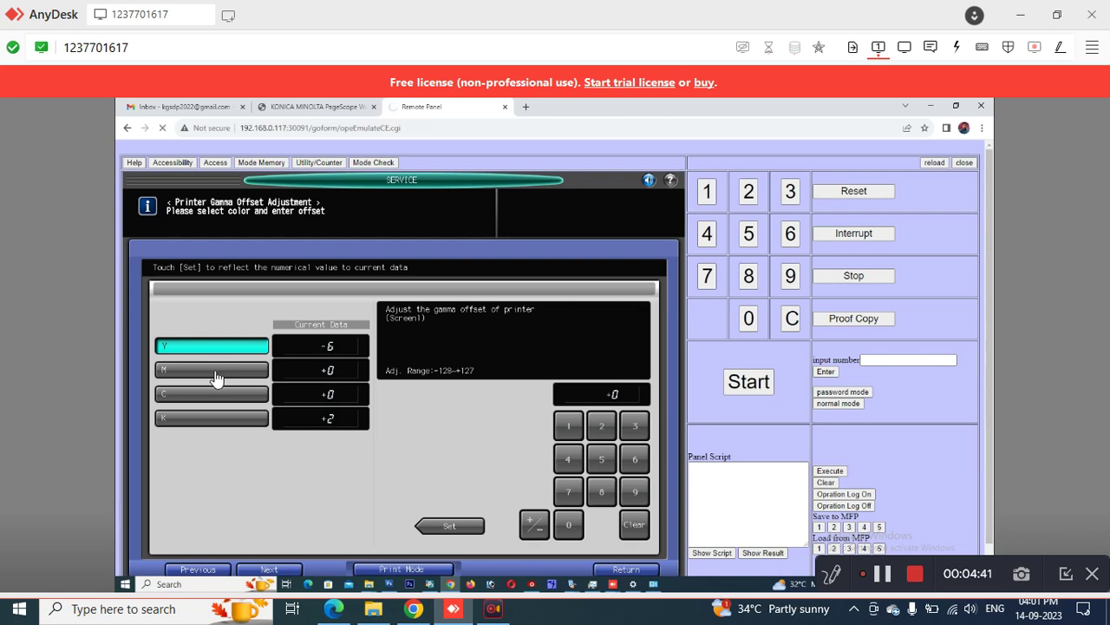